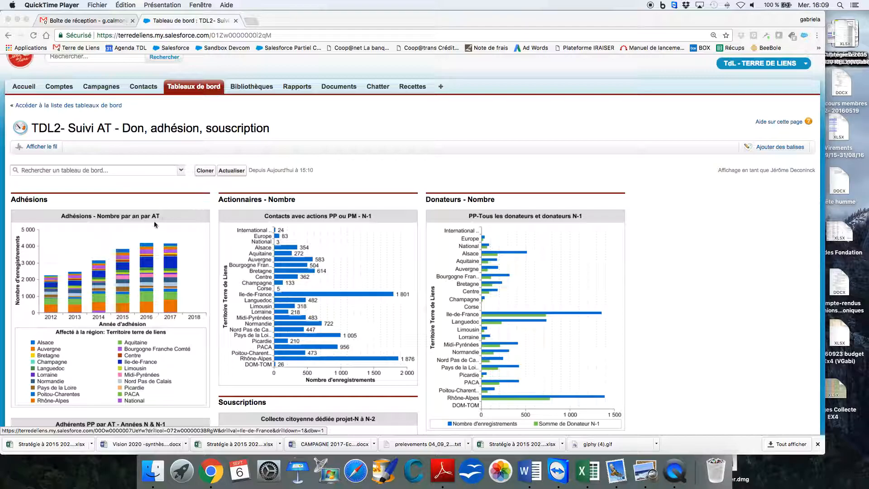
Examine the membership, shareholder, donor, subscription and buyback charts throughout the TDL2- Suivi AT dashboard.
scroll(203, 226, down, 5)
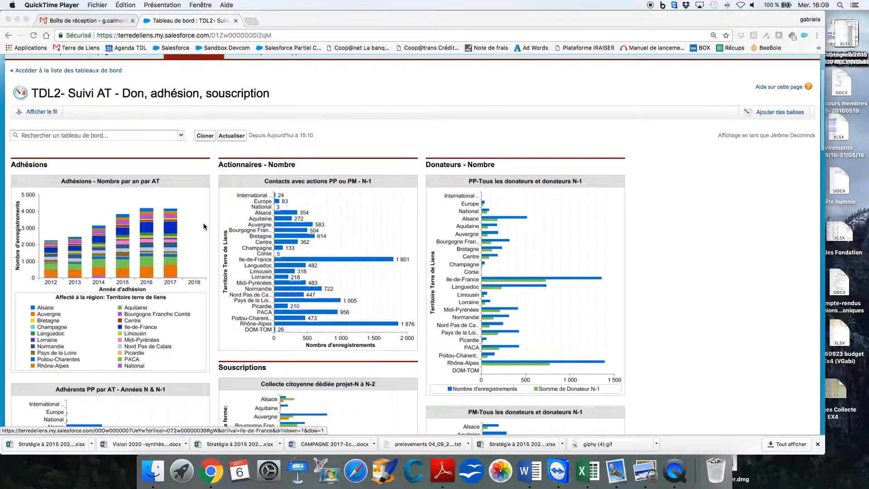
scroll(203, 226, down, 3)
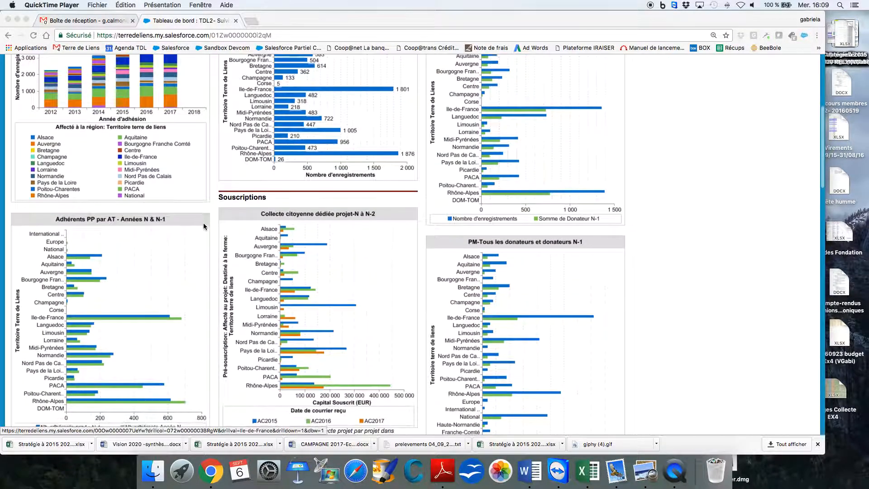
scroll(205, 226, down, 5)
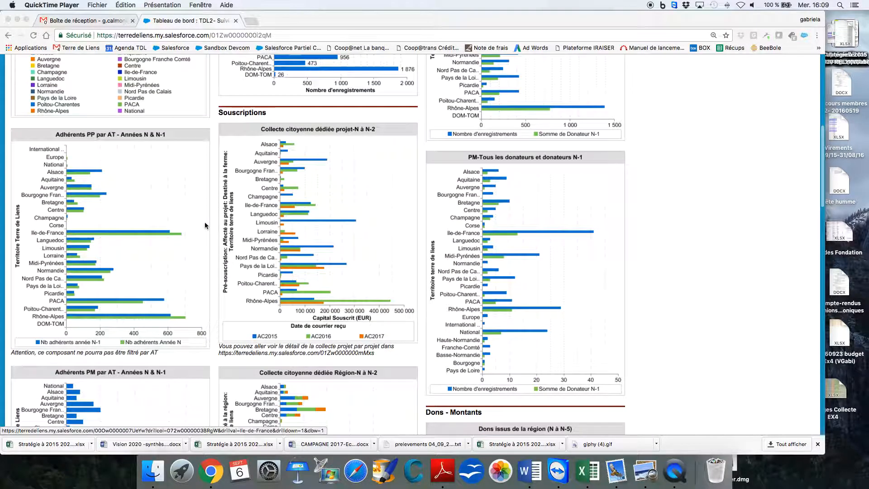
scroll(206, 225, down, 1)
scroll(205, 226, up, 9)
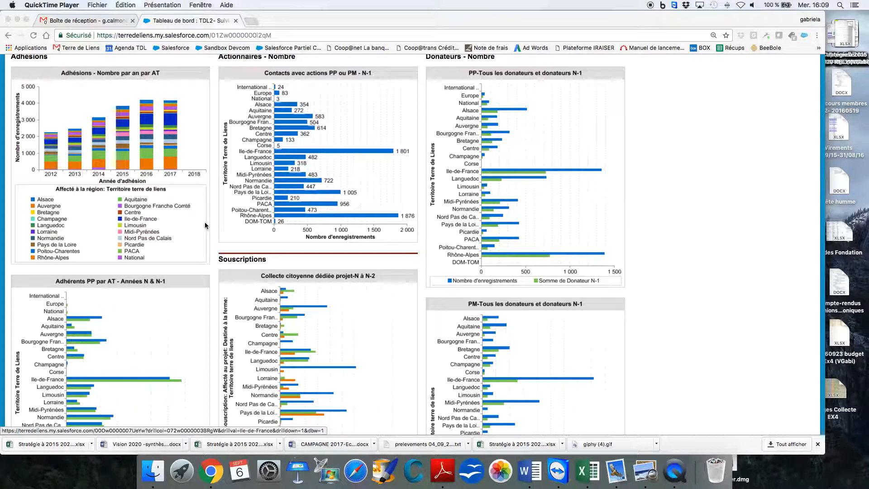
scroll(204, 225, up, 1)
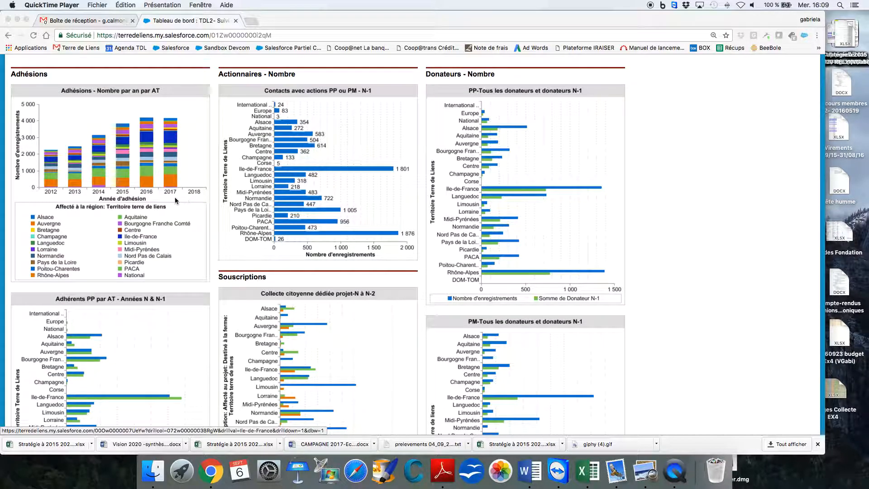
scroll(66, 258, down, 2)
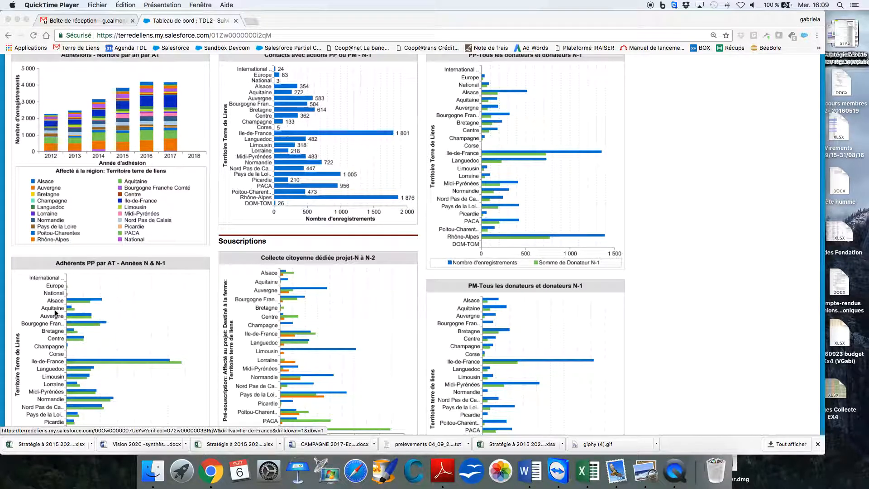
scroll(134, 308, down, 20)
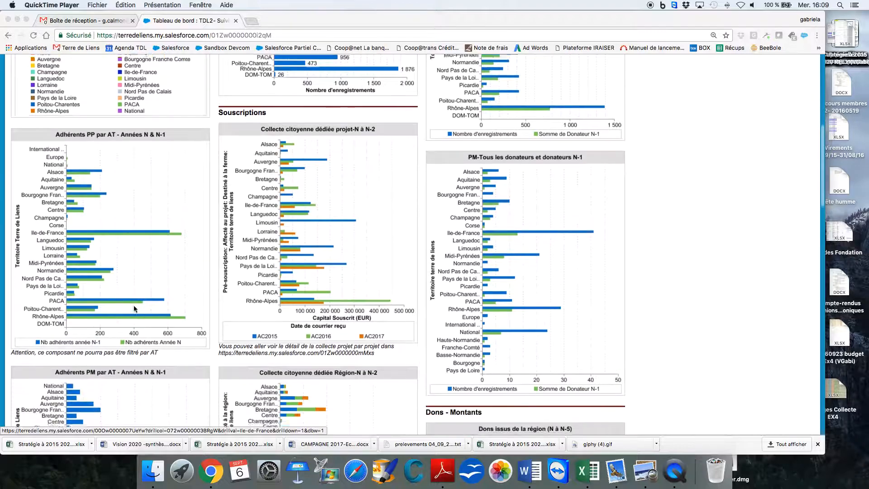
scroll(134, 306, down, 15)
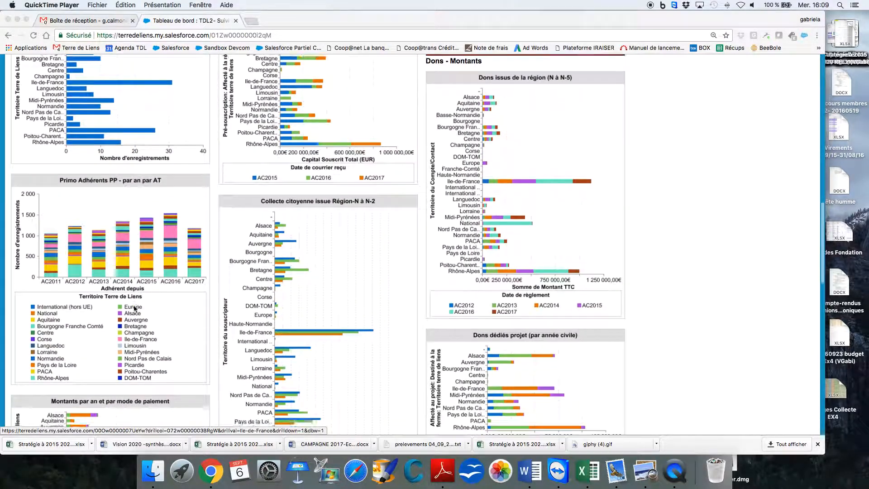
scroll(134, 308, down, 19)
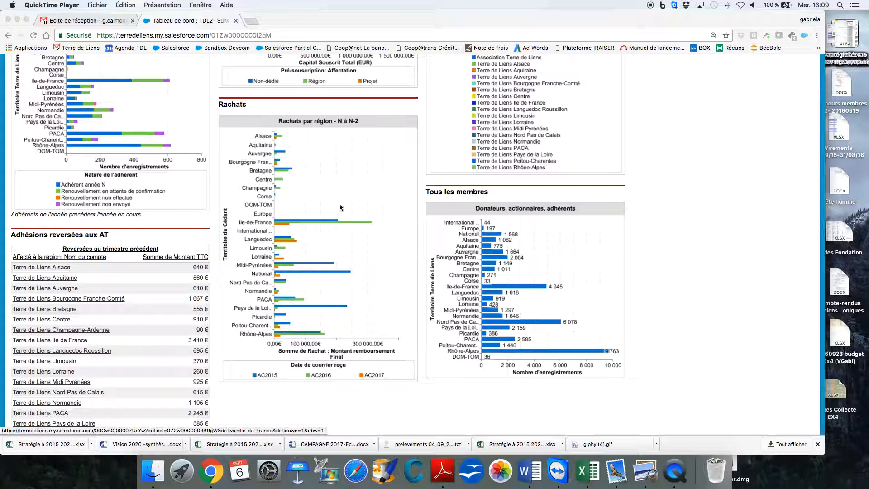
Open the Ile-de-France members report in a new tab from the Donateurs, actionnaires, adhérents chart.
scroll(342, 208, up, 2)
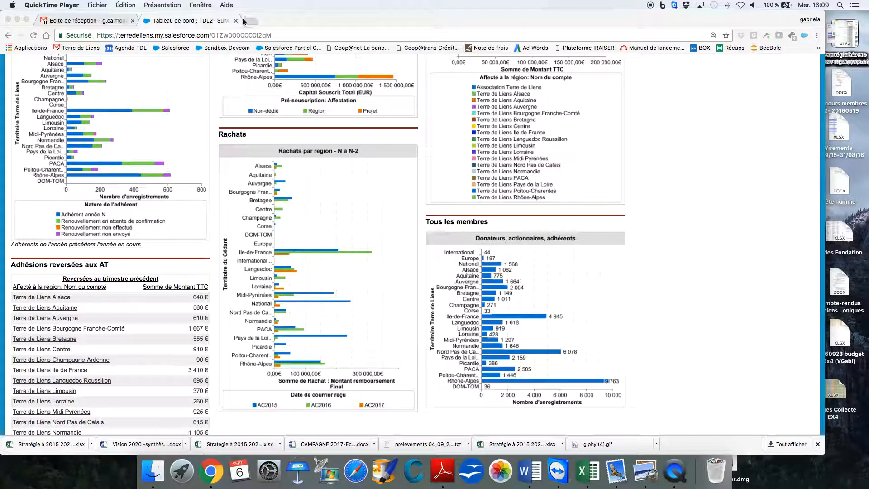
super+click(473, 320)
click(310, 19)
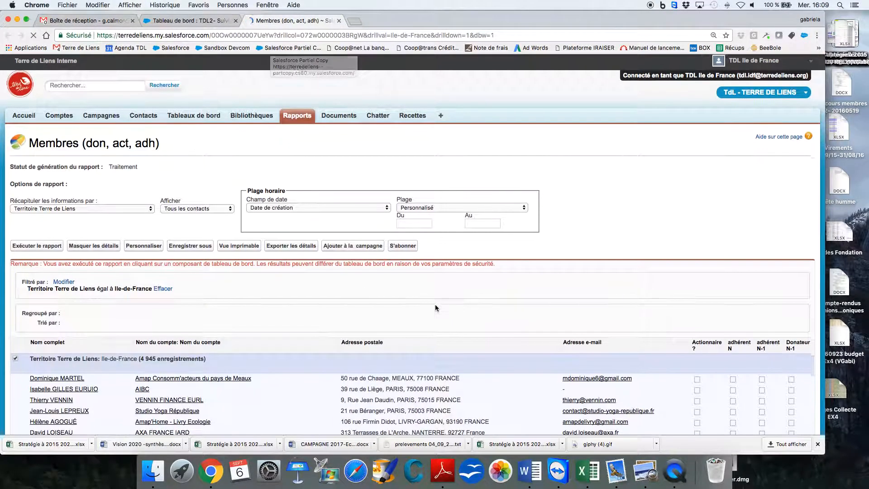
scroll(436, 305, down, 1)
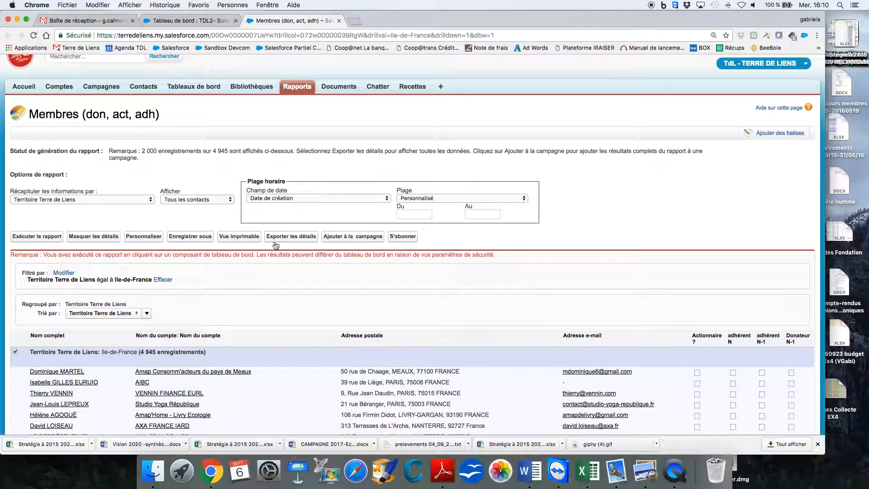
click(190, 20)
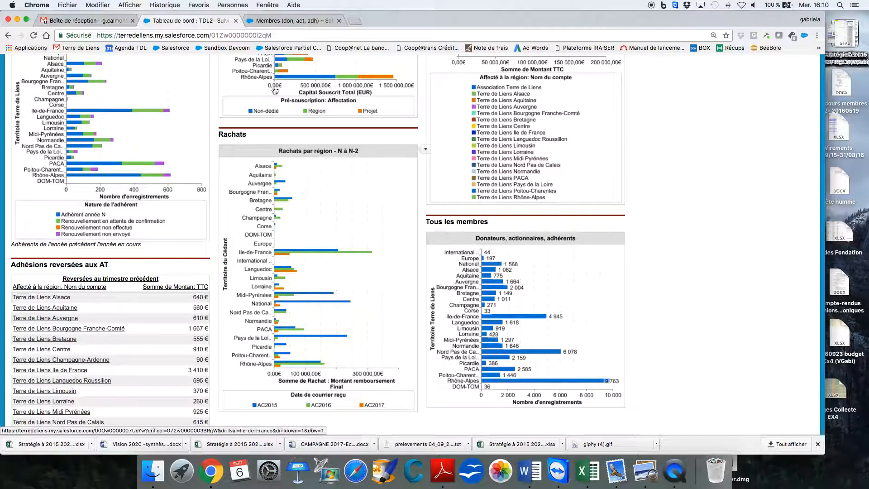
click(272, 22)
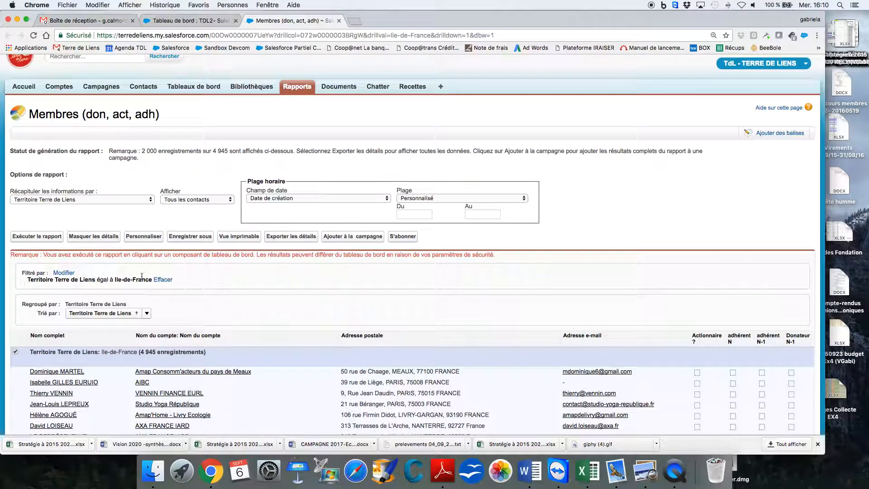
Open the Membres (don, act, adh) report for customization.
scroll(374, 291, up, 2)
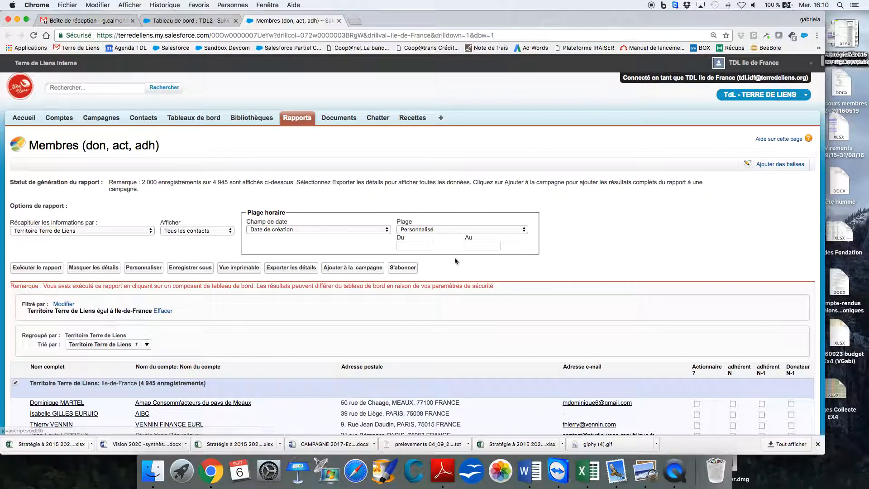
scroll(390, 336, down, 5)
scroll(390, 336, down, 2)
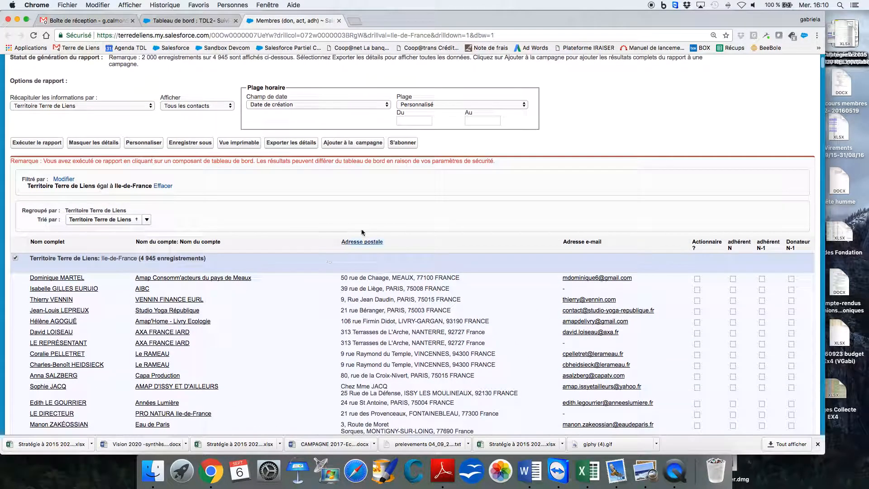
scroll(271, 235, up, 5)
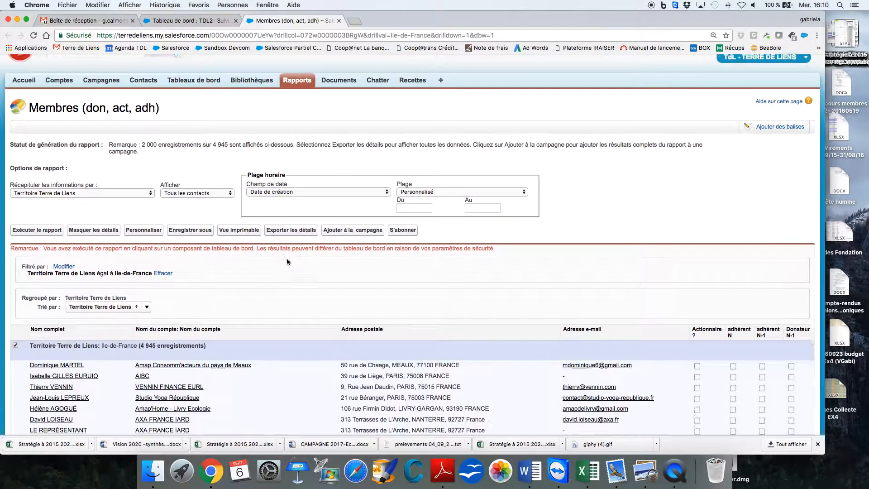
scroll(286, 258, down, 2)
click(149, 202)
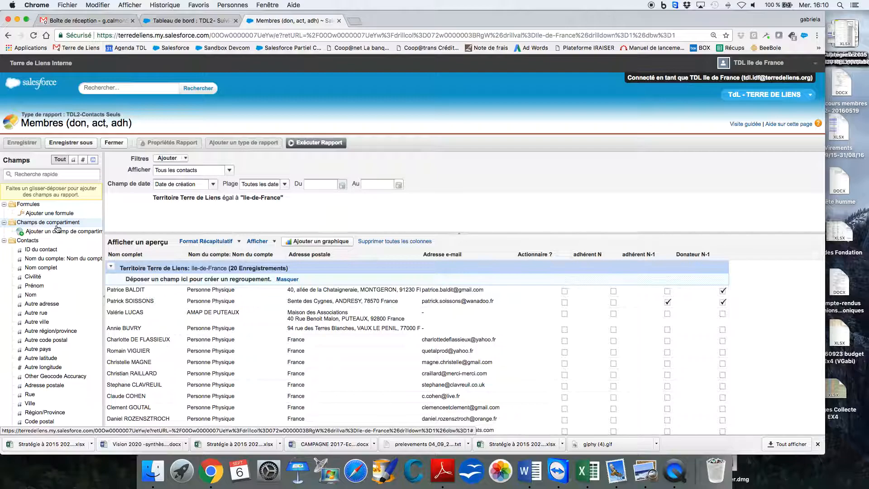
Search the available report fields for rue, tél, mod and montant, clear the search, and check the report type.
click(28, 175)
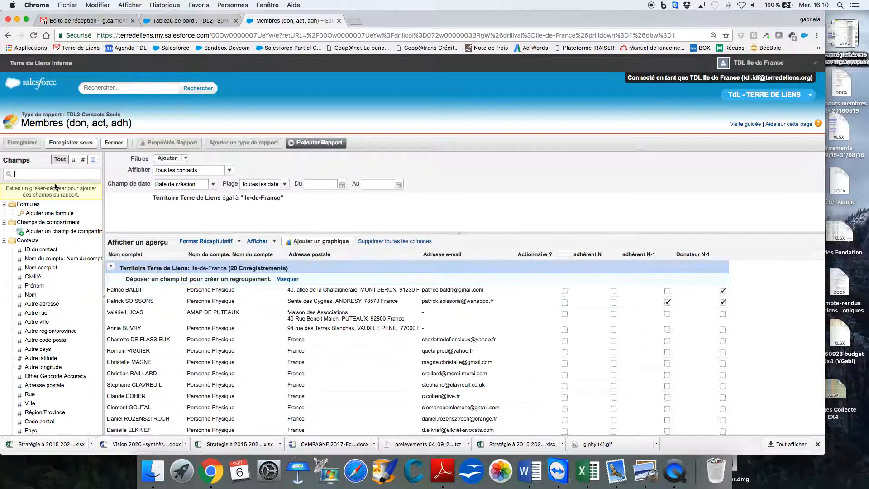
text(rue)
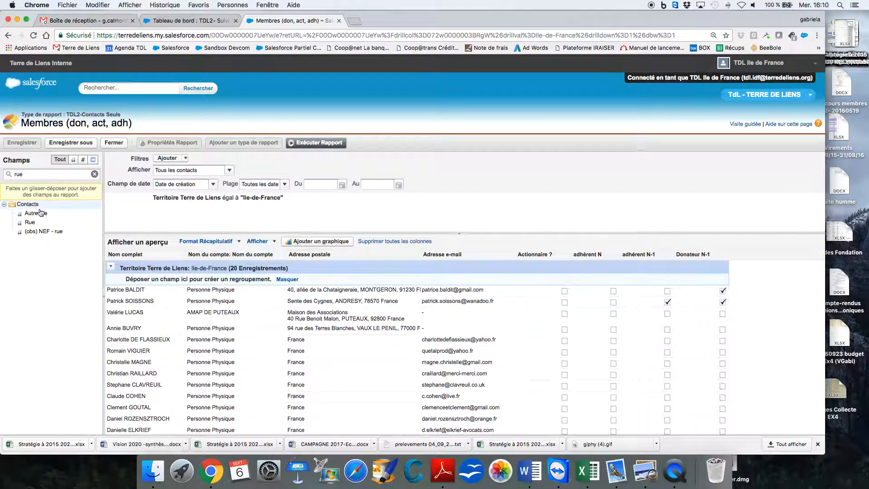
text(tél)
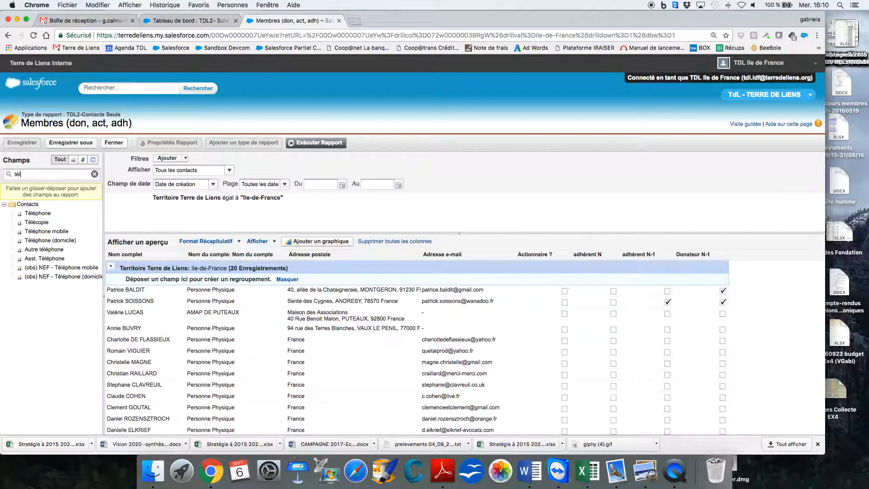
key(BackSpace)
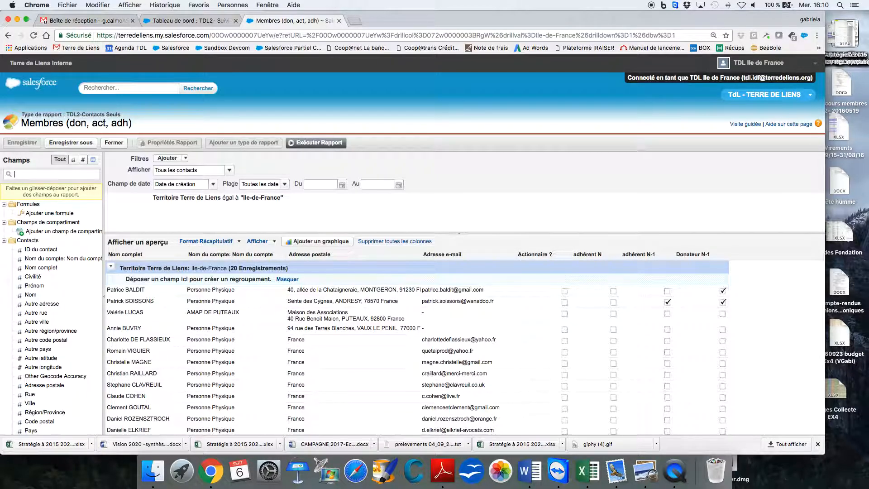
text(mod)
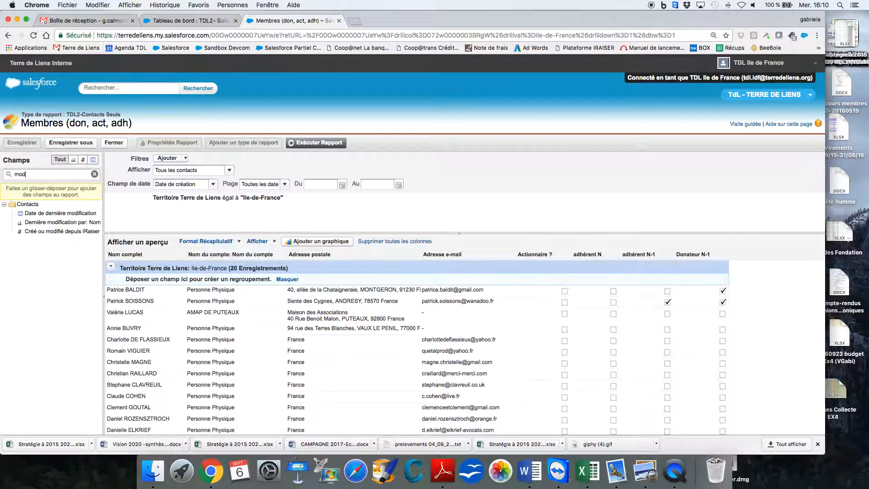
text(e)
key(BackSpace)
key(BackSpace)
text(ntant)
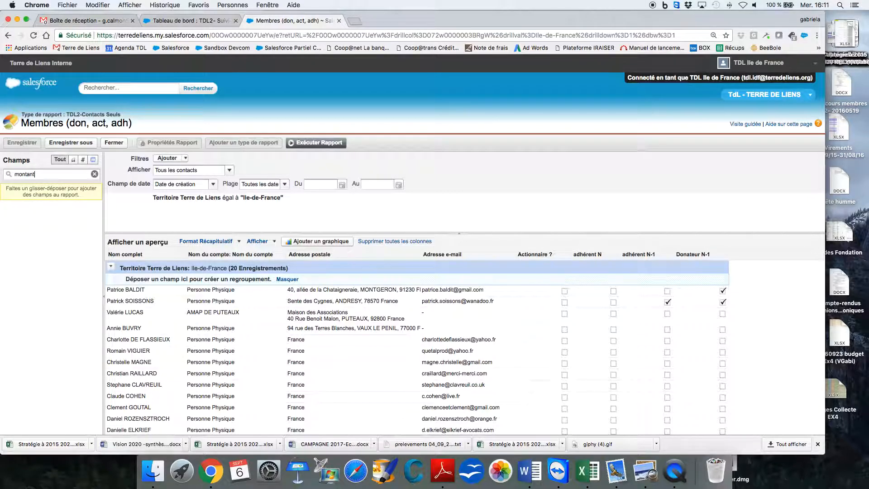
double_click(11, 175)
key(BackSpace)
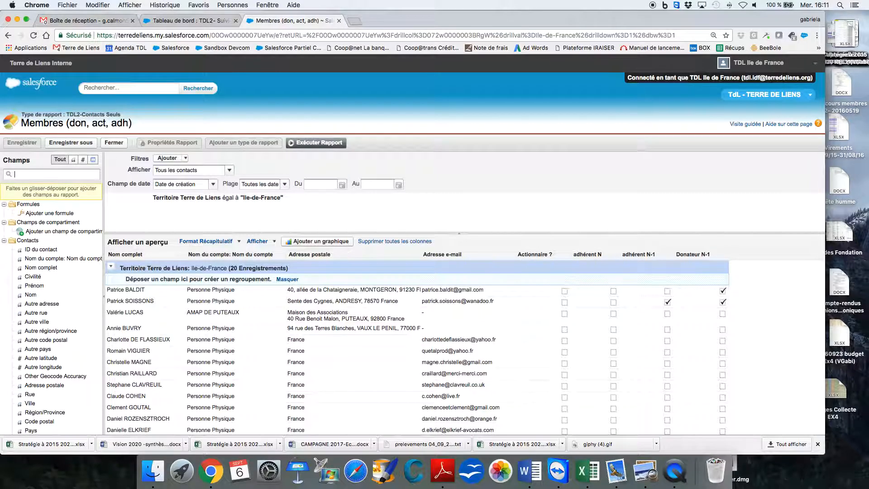
drag(22, 114, 130, 116)
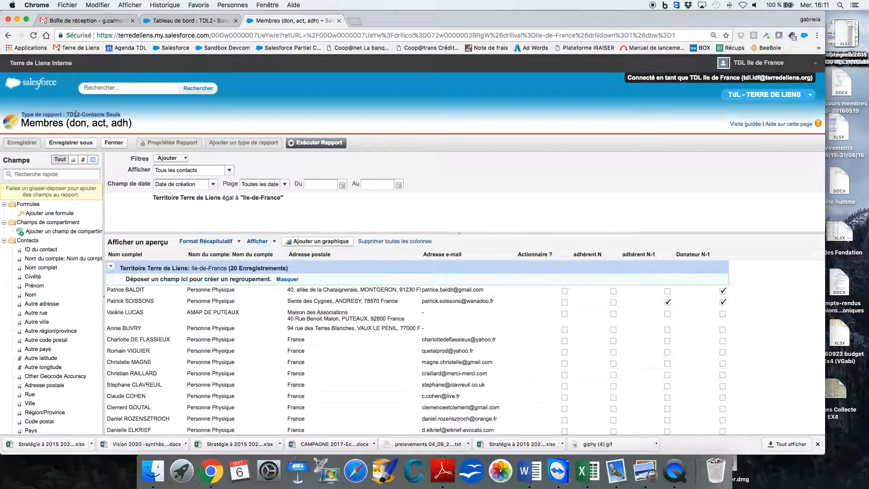
Find the Rue field with the search term rue and add it as a column before Adresse postale.
click(70, 175)
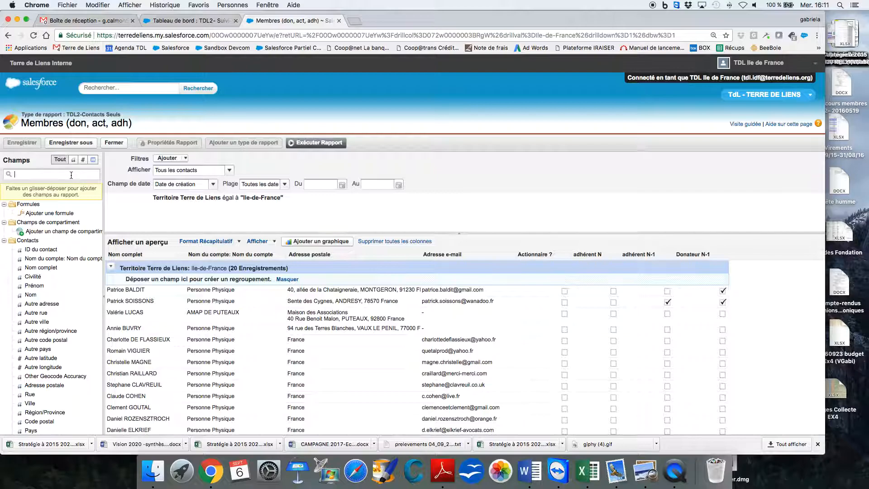
text(rue)
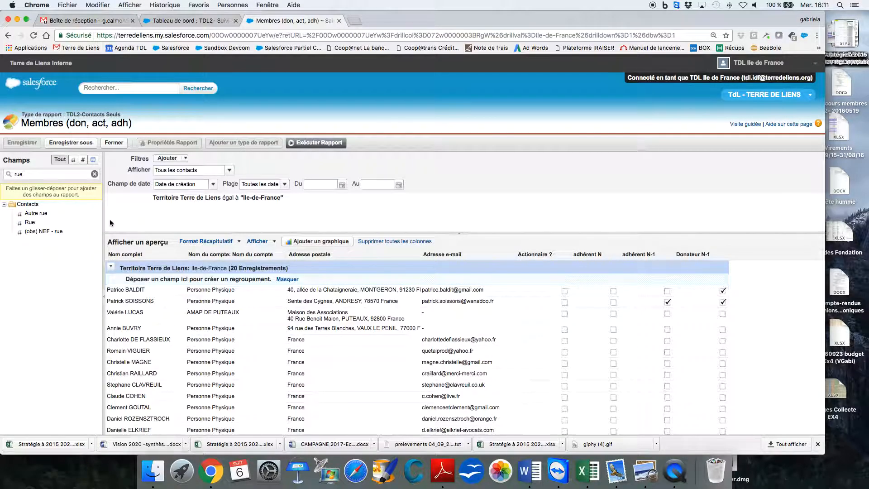
mouse_move(30, 225)
mouse_down()
mouse_move(217, 262)
mouse_move(267, 259)
mouse_up()
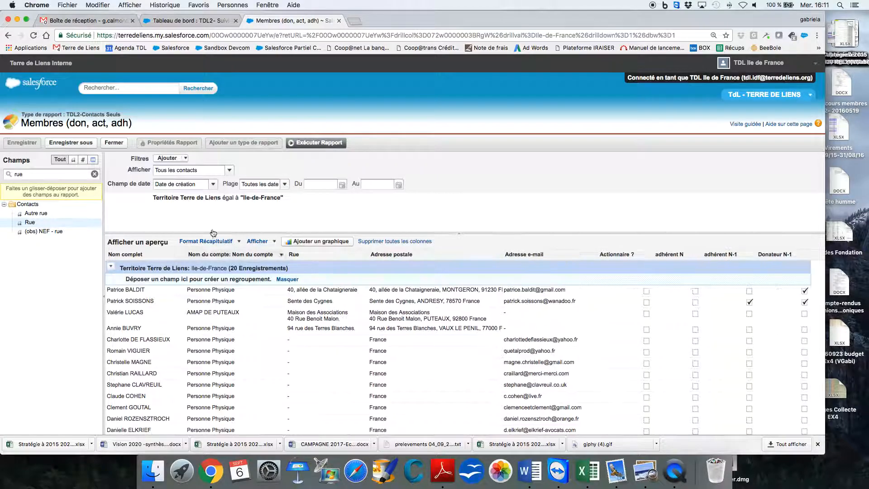
Find the Code postal field with the search term code and add it as a column after Rue.
right_click(49, 174)
click(9, 174)
text(code)
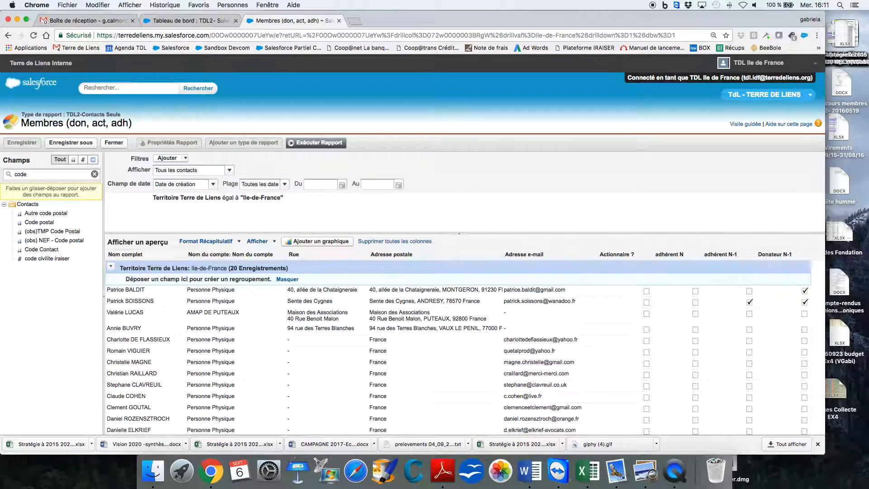
drag(32, 223, 351, 258)
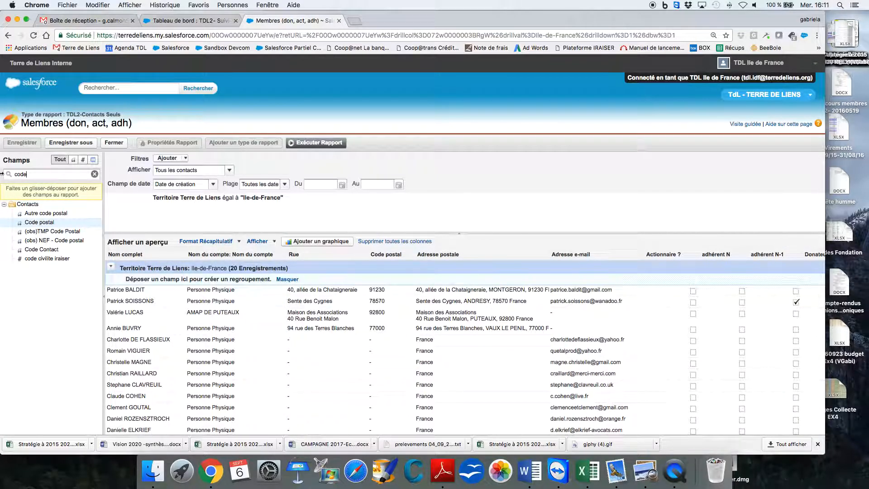
Find the Ville field with the search term ville and add it as a column after Code postal.
double_click(37, 173)
text(ville)
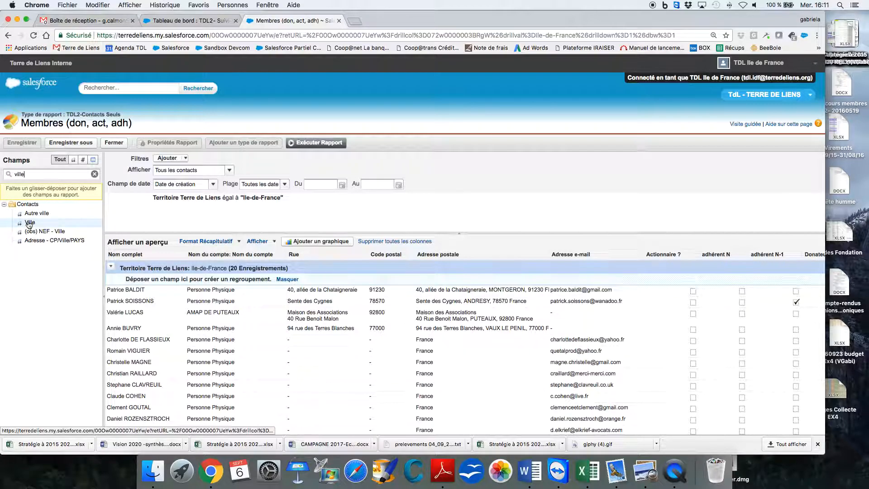
drag(30, 223, 398, 257)
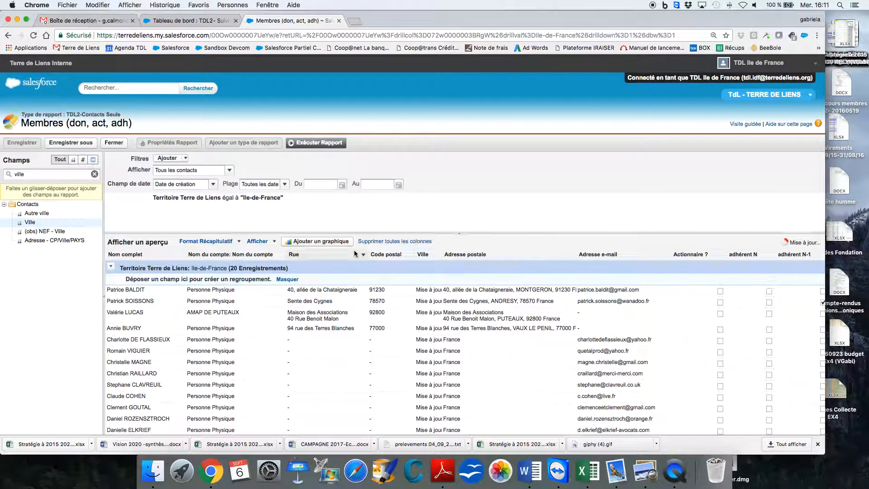
Search the available report fields for te and tél, and clear the search.
drag(77, 175, 14, 172)
text(te)
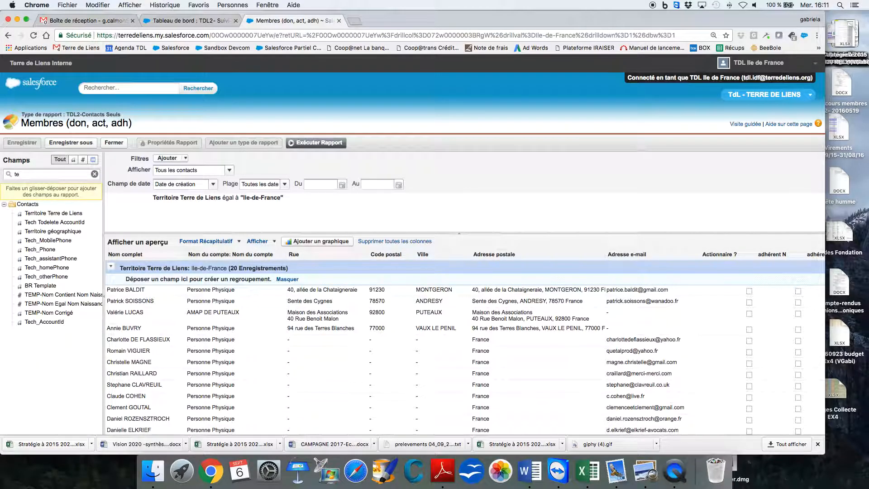
key(BackSpace)
text(él)
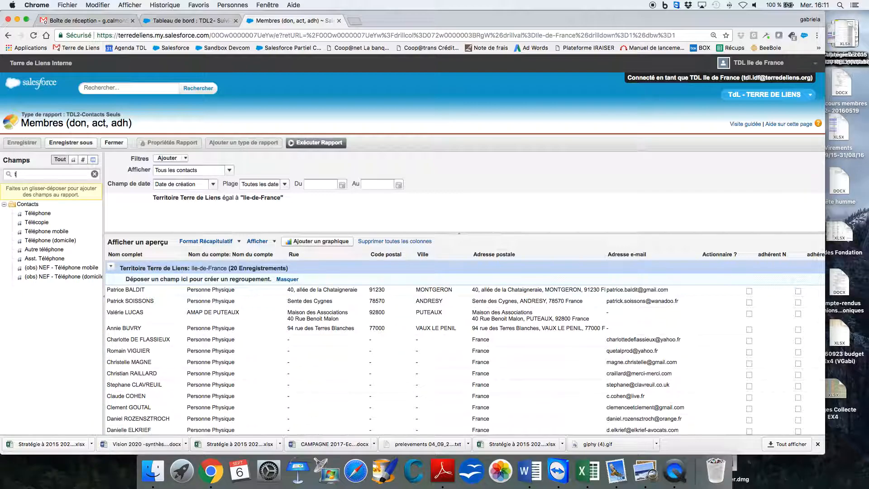
key(BackSpace)
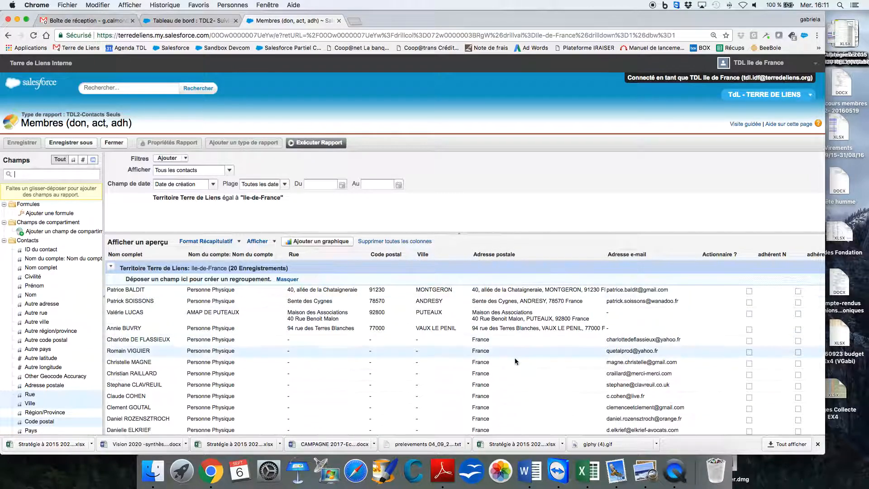
Remove the Adresse postale column from the report and run it.
click(602, 256)
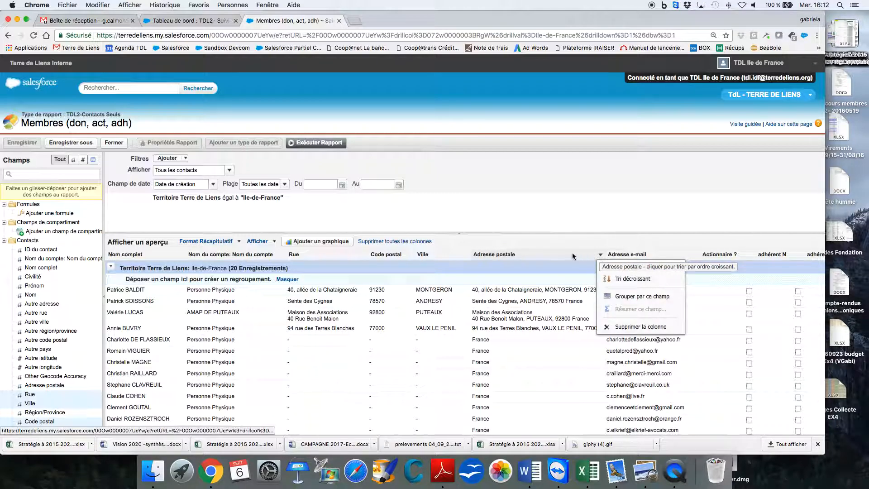
click(626, 327)
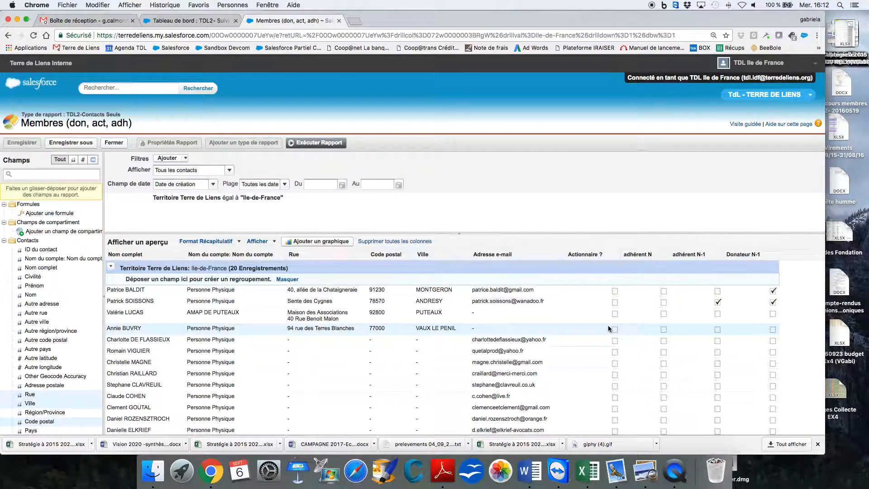
click(312, 144)
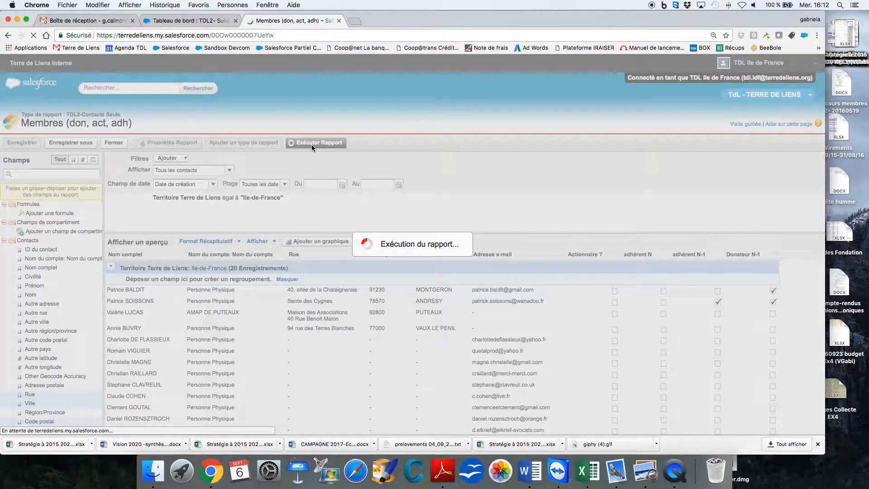
Examine the report results with their Rue, Code postal and Ville columns, and check the Tous les membres chart on the dashboard.
scroll(374, 324, down, 5)
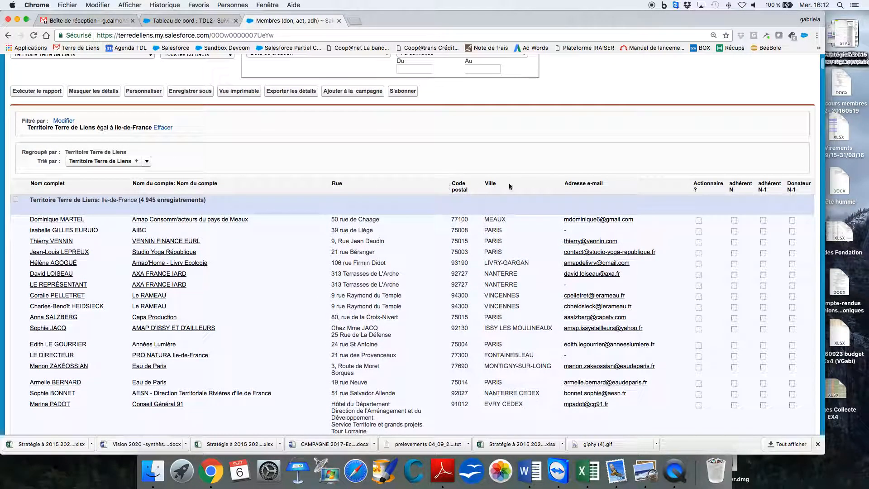
scroll(490, 295, down, 2)
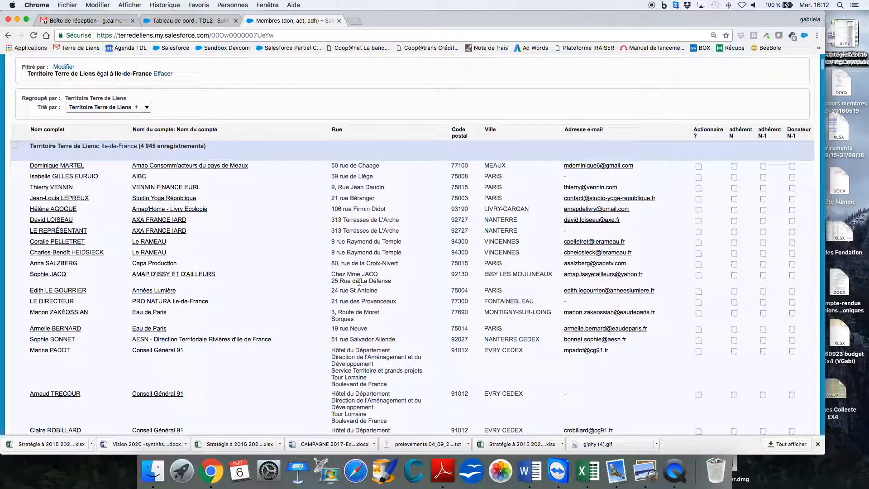
scroll(379, 265, down, 1)
scroll(350, 166, down, 1)
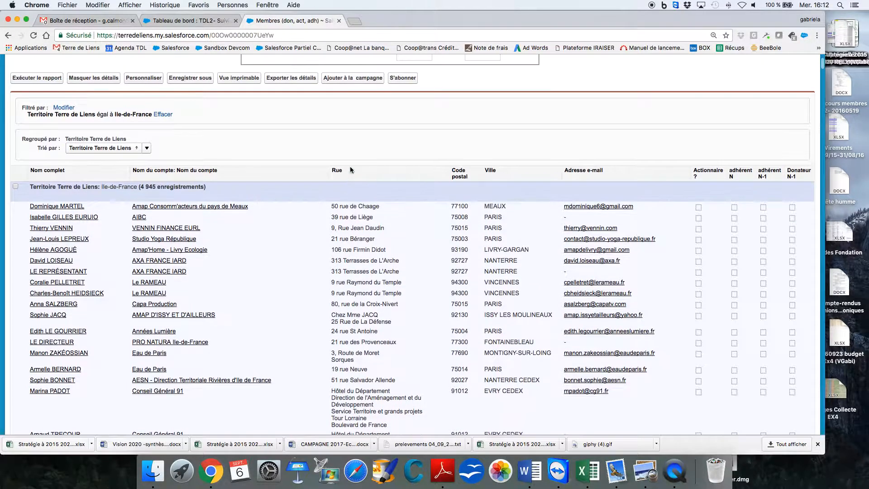
scroll(502, 168, up, 1)
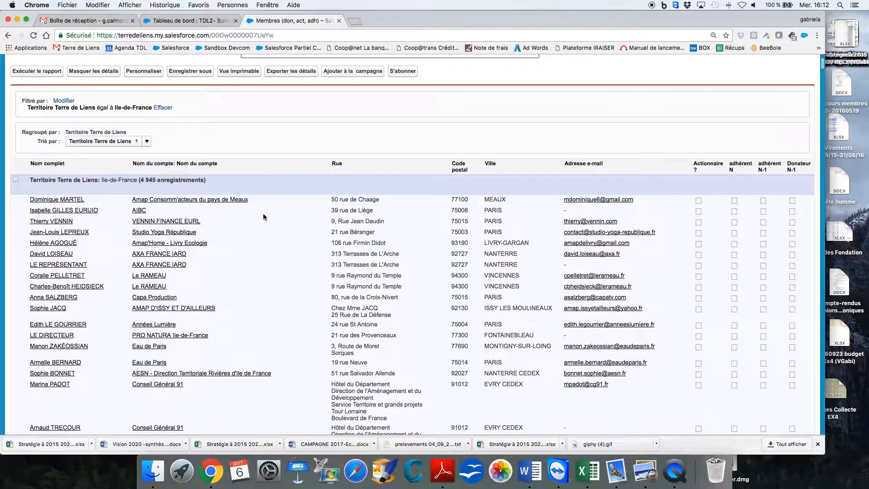
scroll(264, 215, up, 5)
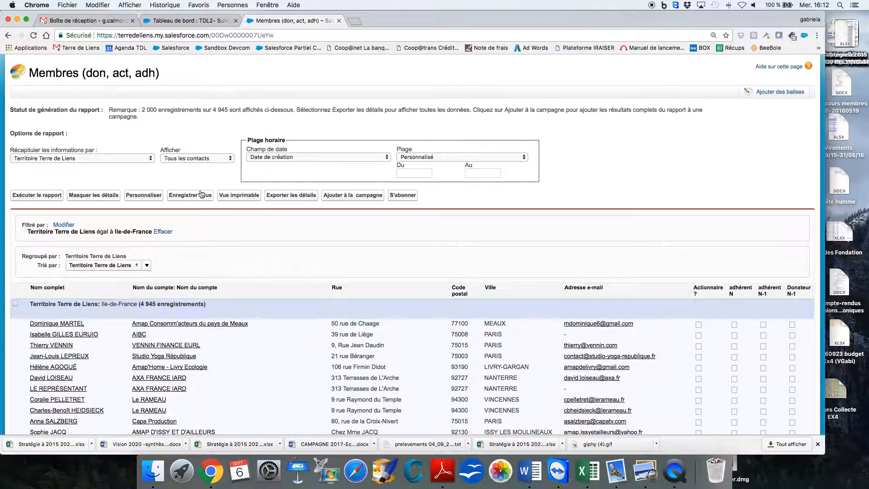
scroll(231, 241, down, 2)
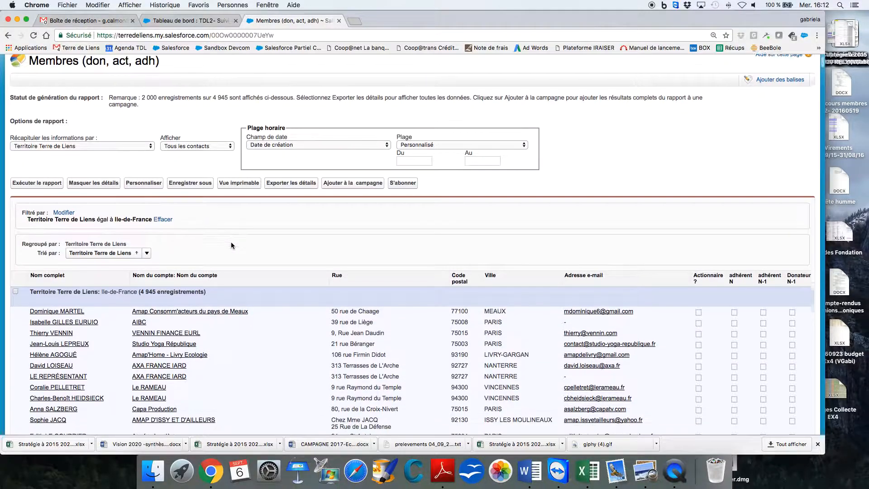
scroll(244, 125, up, 6)
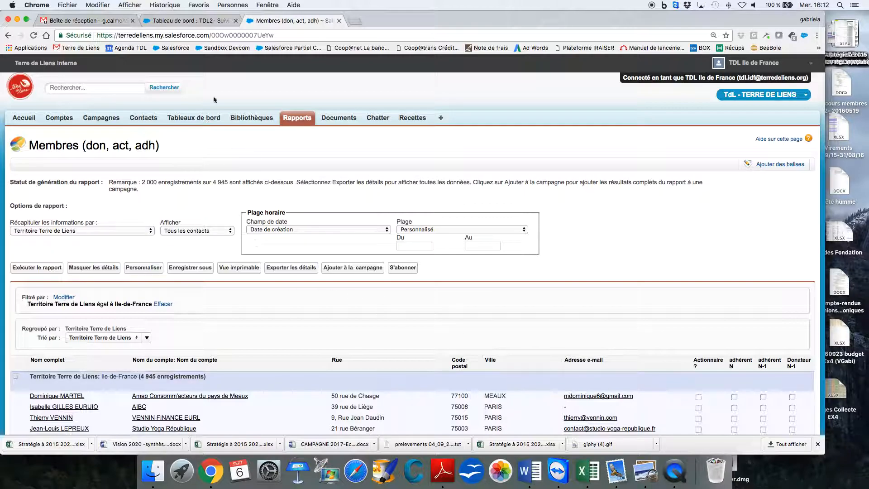
click(221, 21)
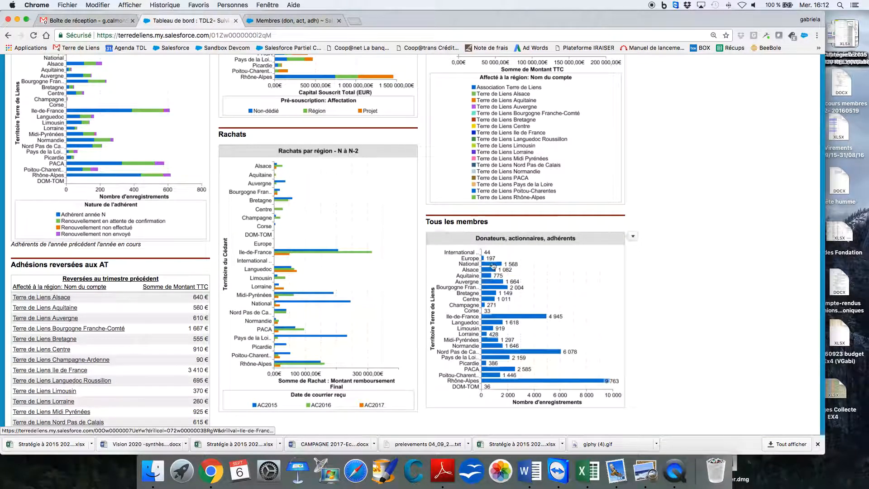
click(285, 22)
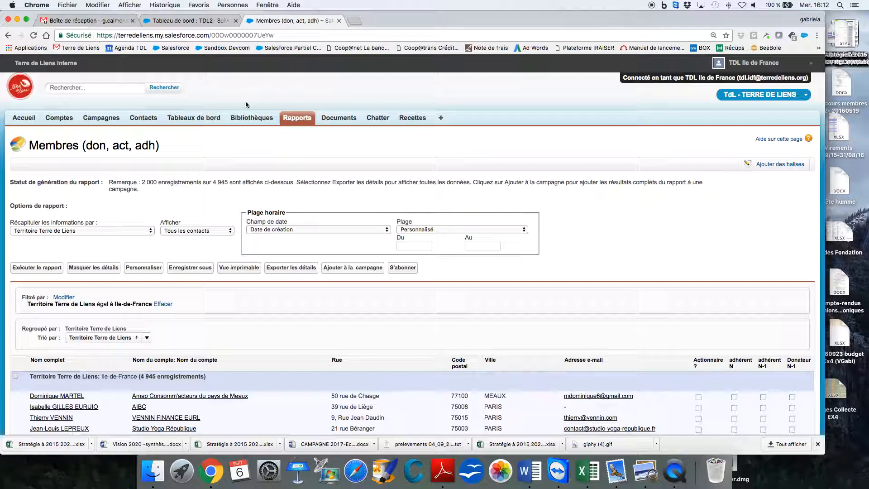
Save the customized report as "Tous membres - adresse postale" in the TDL2 - Rapports Suivi AT folder and return to the report.
click(200, 270)
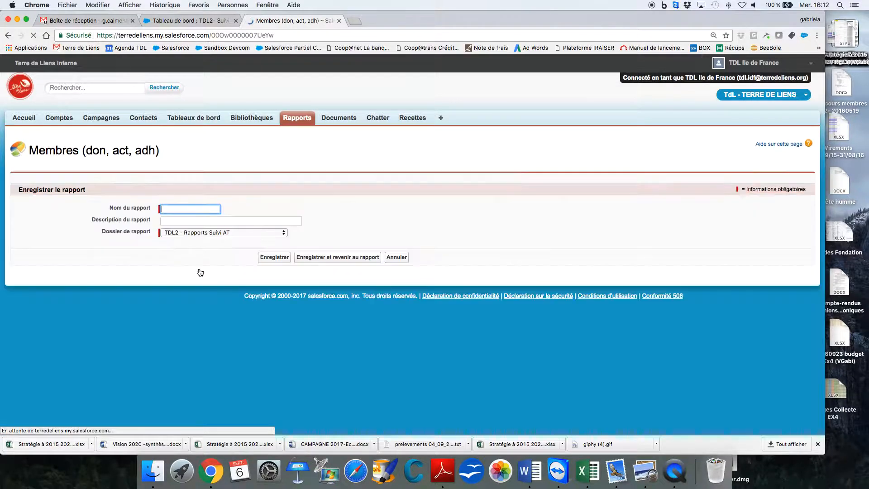
click(185, 235)
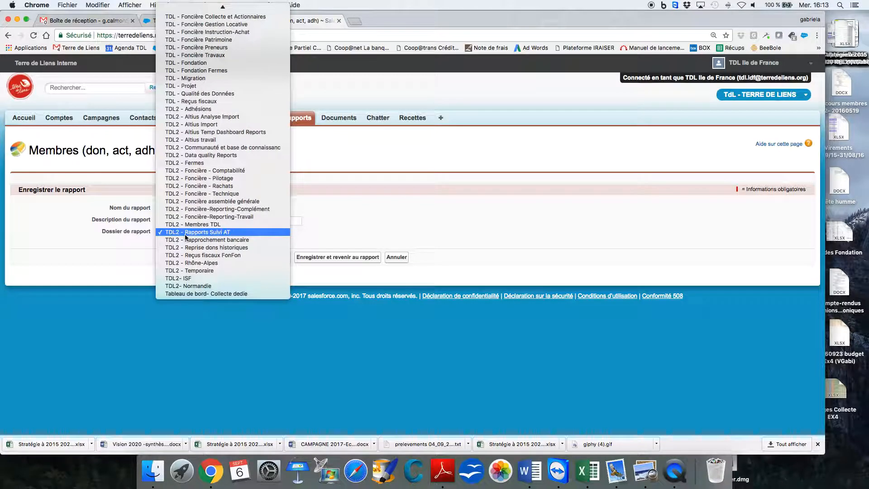
scroll(211, 205, up, 10)
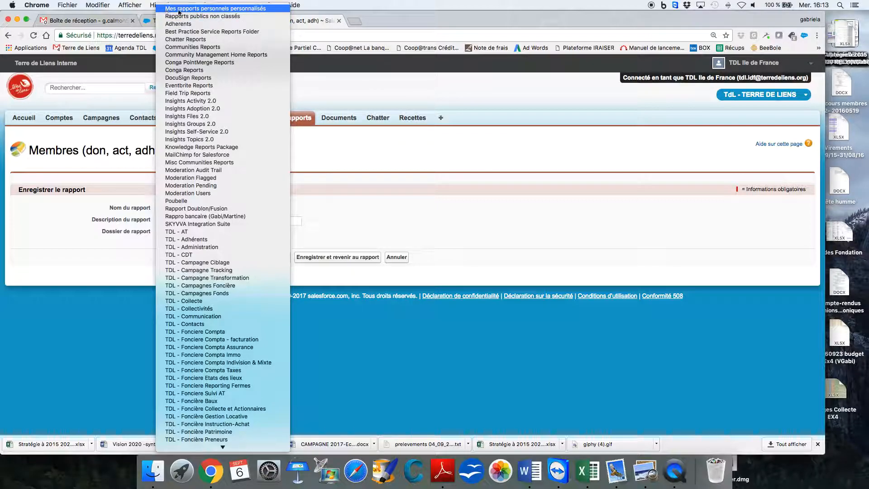
click(360, 208)
click(218, 207)
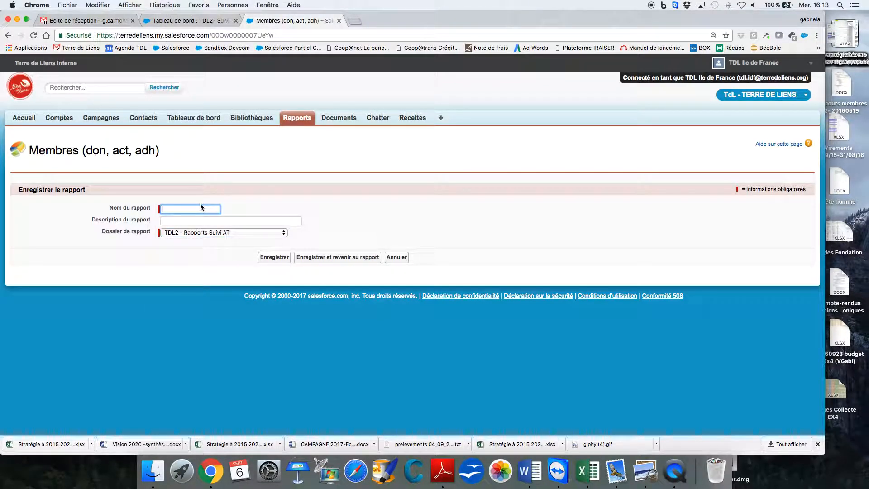
text(Tous membres - adresse postale)
click(301, 260)
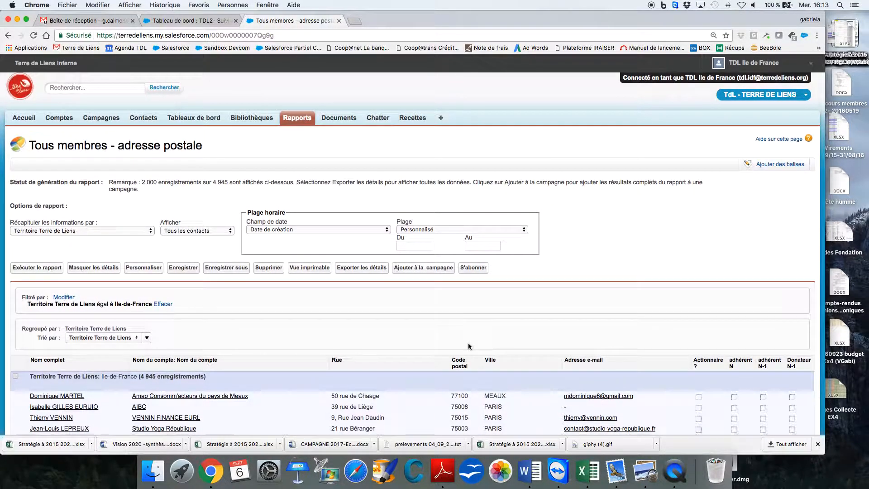
Look over the saved report and list the reports in the Mes rapports personnels personnalisés folder.
scroll(190, 337, down, 5)
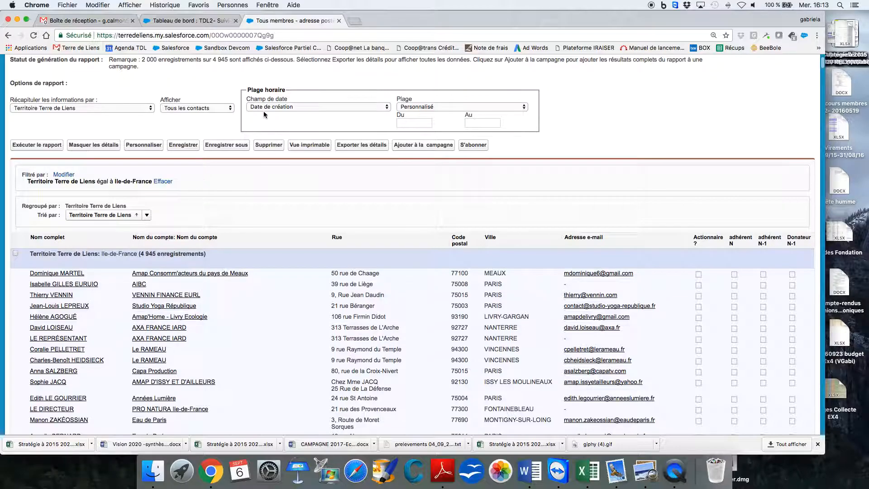
scroll(401, 187, up, 5)
scroll(401, 186, down, 3)
scroll(394, 185, up, 5)
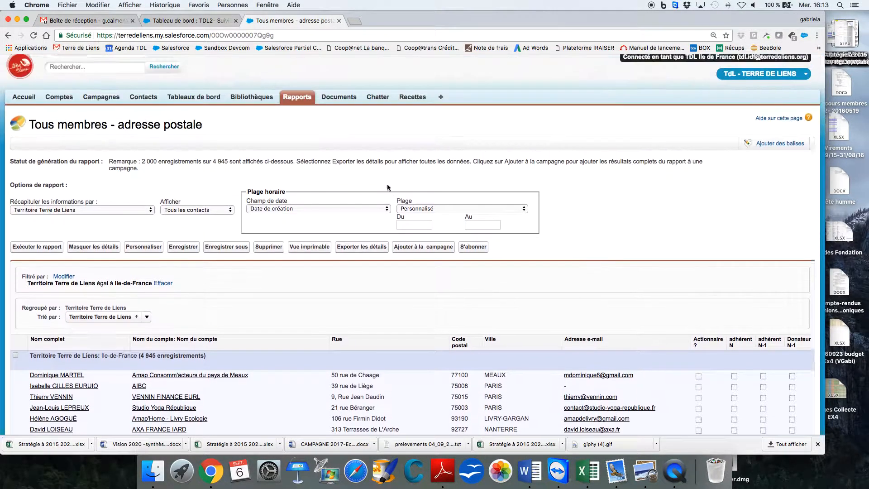
click(298, 122)
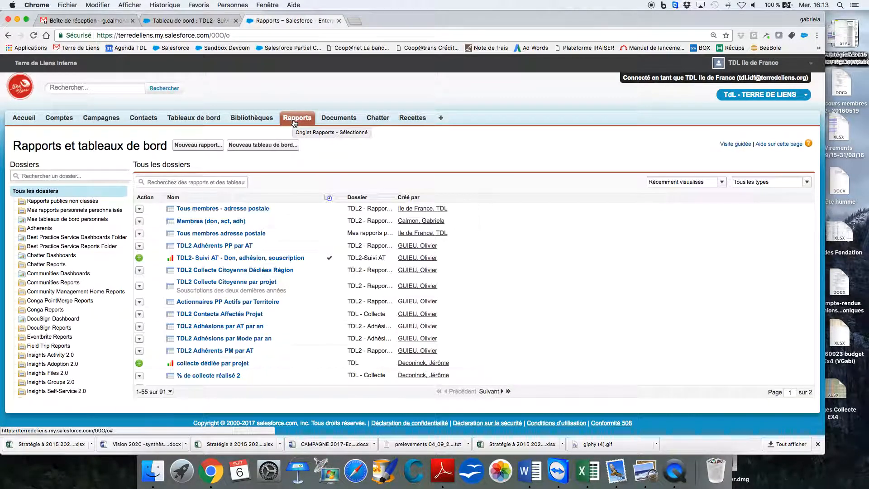
click(81, 211)
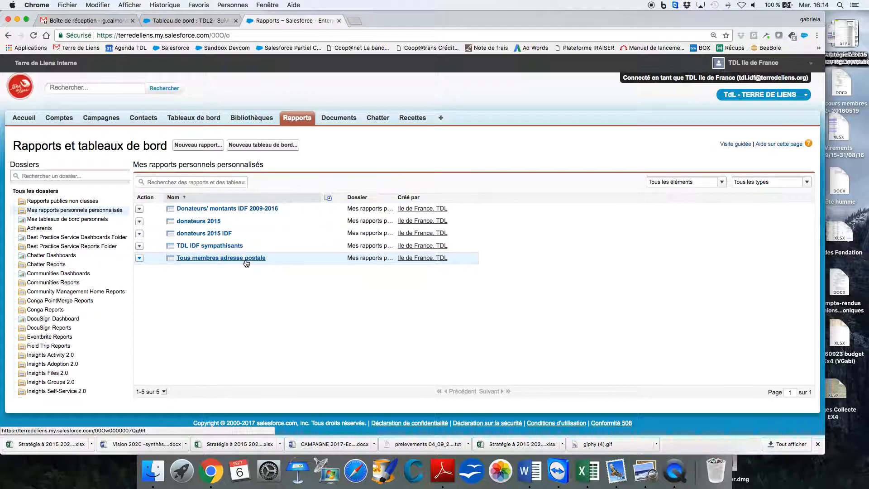
Open the original Ile-de-France members report from the dashboard's Donateurs, actionnaires, adhérents chart in a new tab and view it.
click(174, 22)
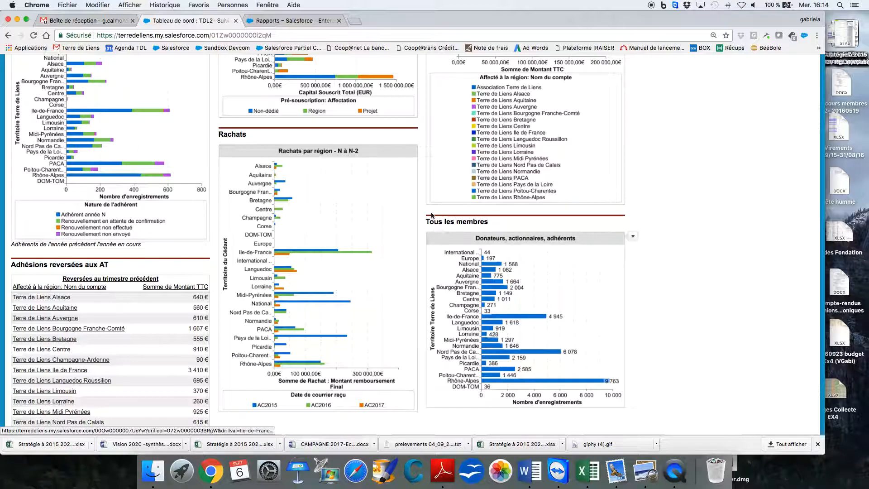
super+click(466, 322)
click(388, 21)
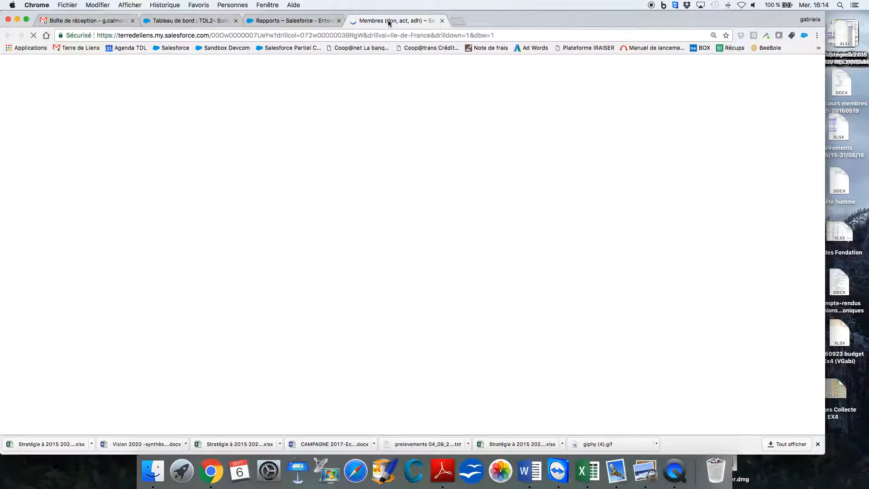
scroll(357, 290, down, 1)
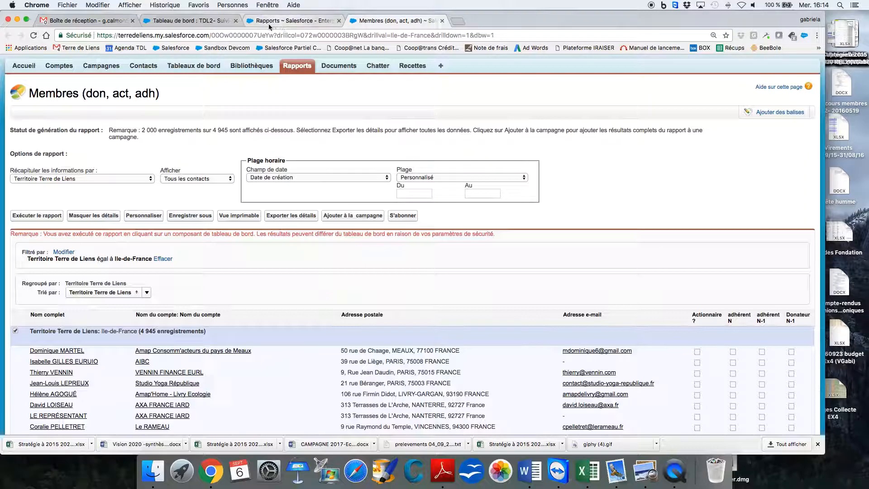
Open the Normandie report from the dashboard's Contacts avec actions PP ou PM - N-1 chart in a new tab and start customizing it.
click(210, 21)
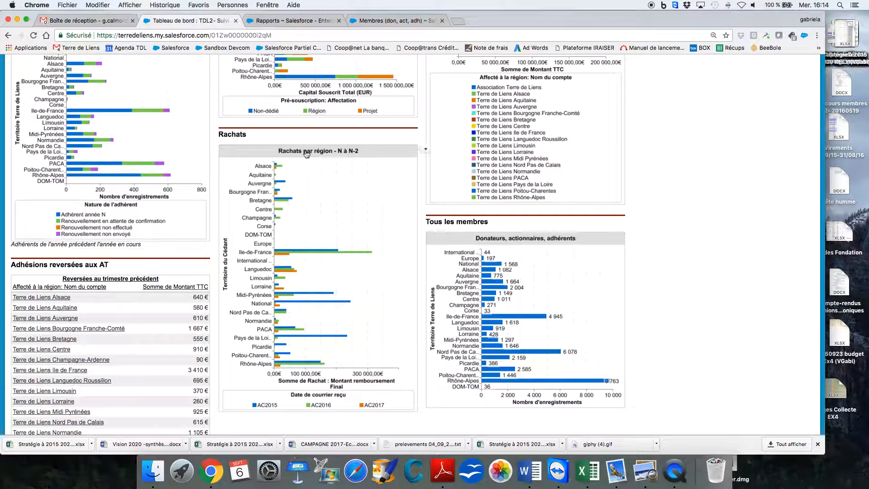
scroll(324, 154, down, 5)
scroll(324, 154, up, 15)
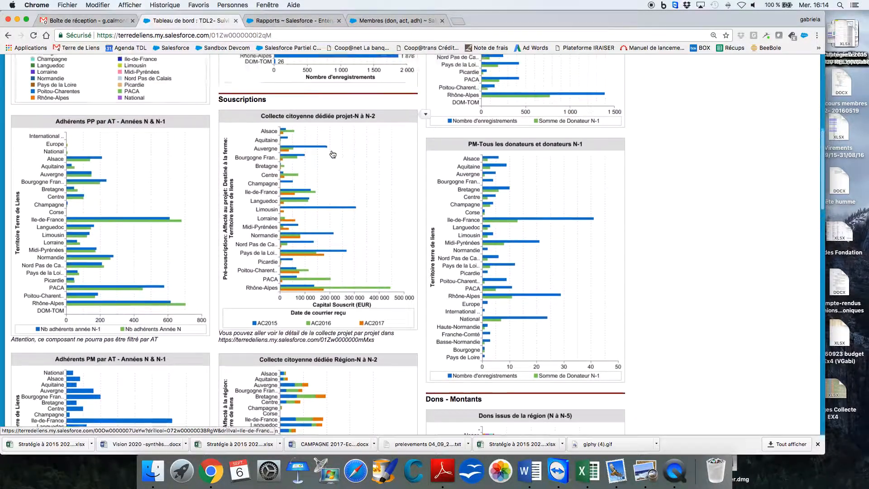
scroll(332, 153, down, 6)
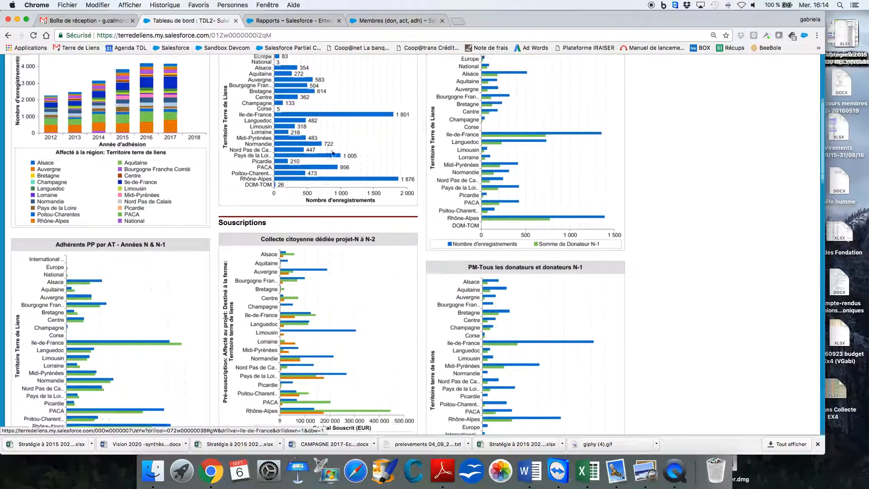
scroll(332, 153, down, 2)
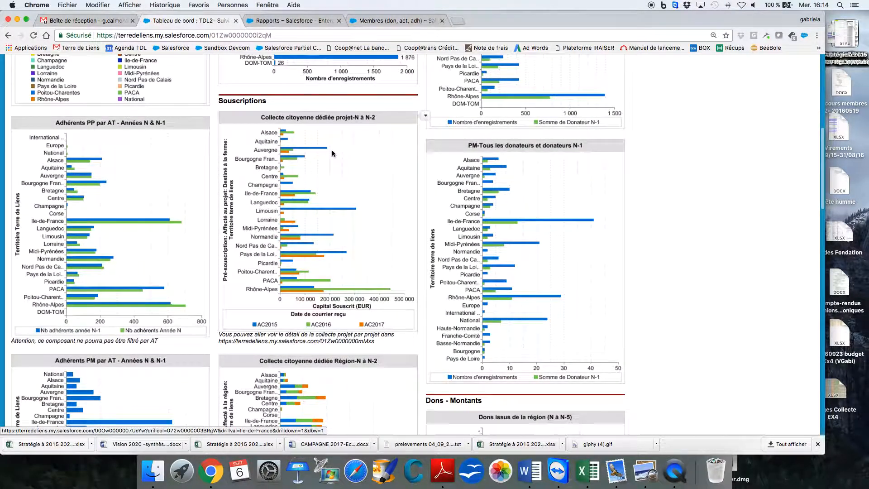
scroll(333, 154, up, 5)
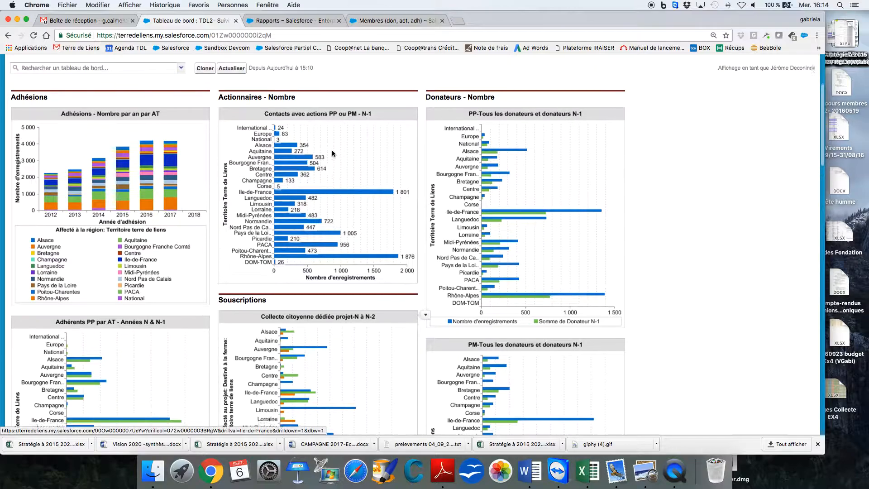
scroll(332, 153, down, 1)
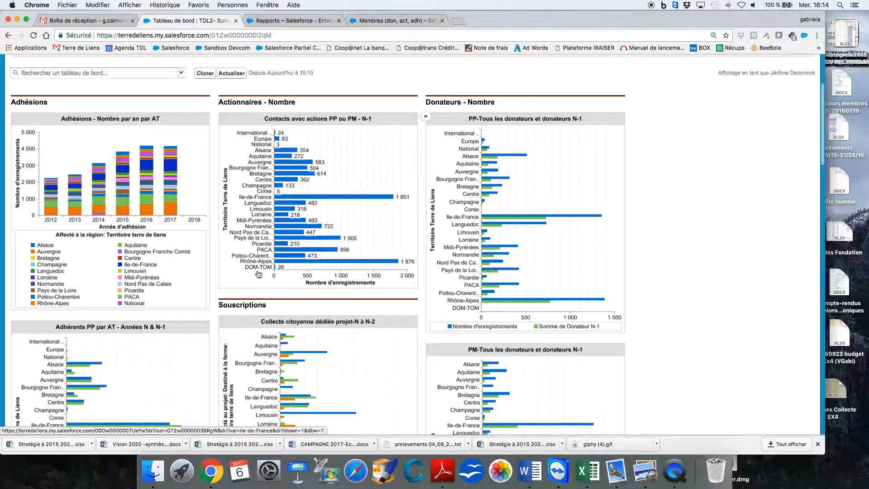
super+click(261, 230)
click(485, 25)
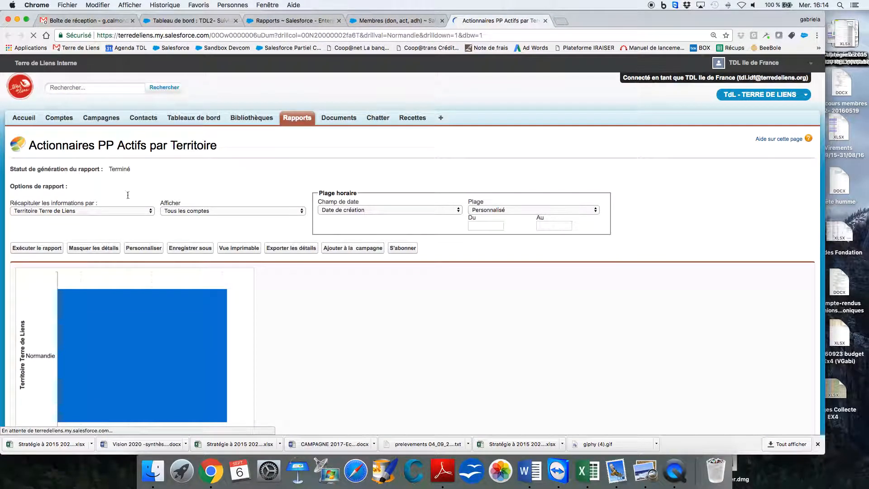
scroll(411, 309, down, 3)
click(135, 177)
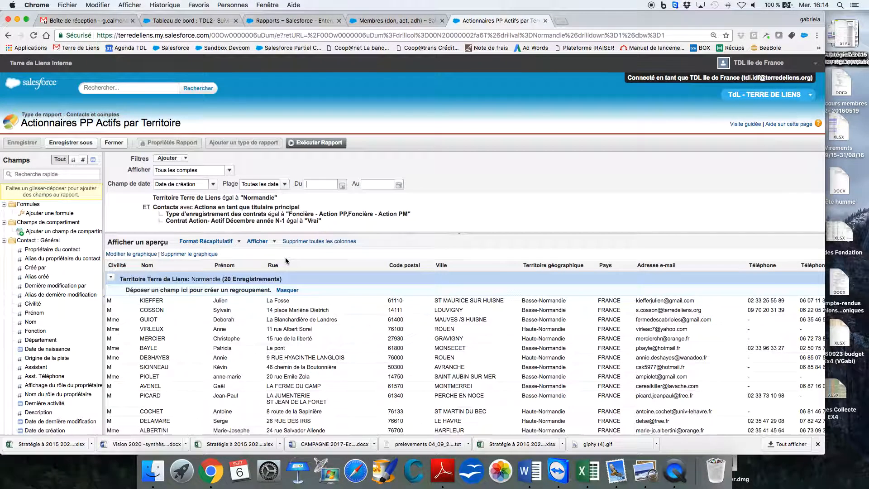
Search the Normandie report's available fields for "arr" and try out the Arrondissement field.
scroll(232, 281, down, 3)
click(34, 174)
text(arr)
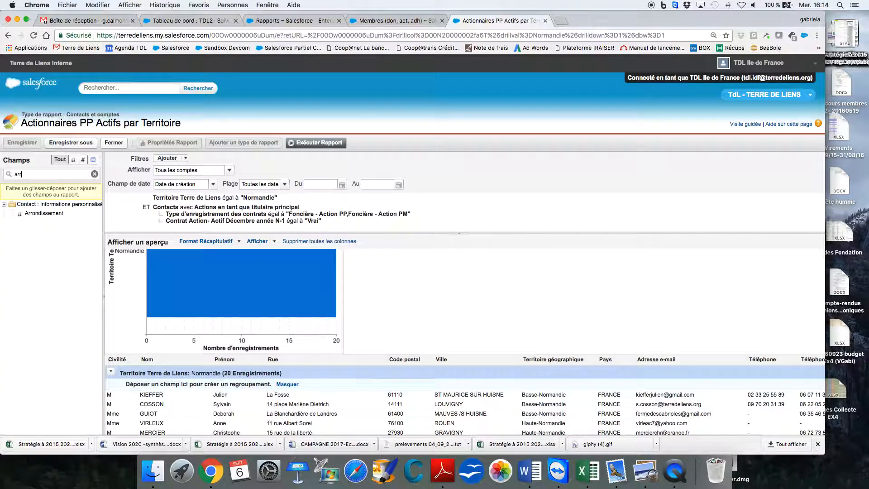
drag(44, 213, 41, 254)
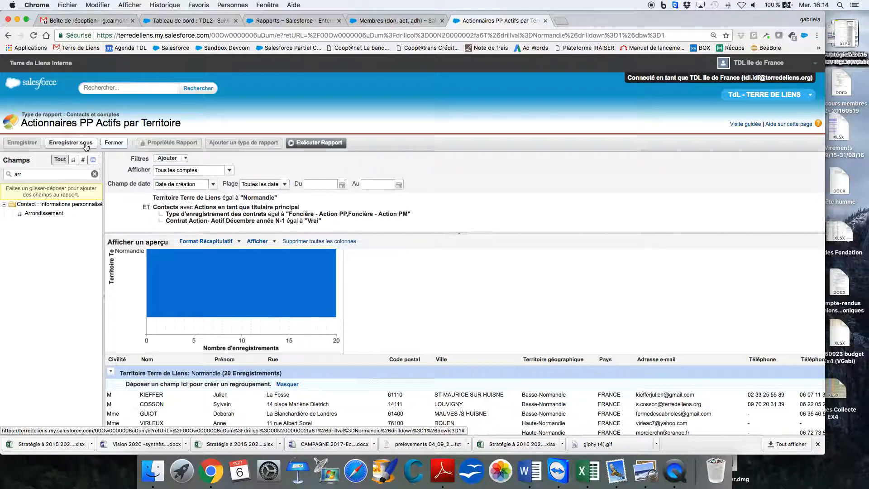
Review the destination folders offered for saving a copy of the Normandie report, through the TDL2 folders, and cancel without saving.
click(71, 143)
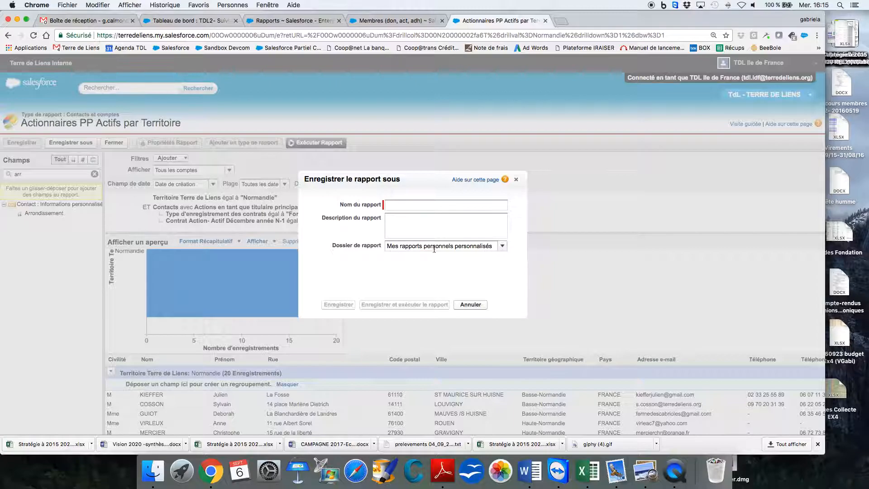
click(502, 247)
scroll(462, 308, down, 10)
scroll(462, 308, down, 15)
scroll(462, 309, down, 5)
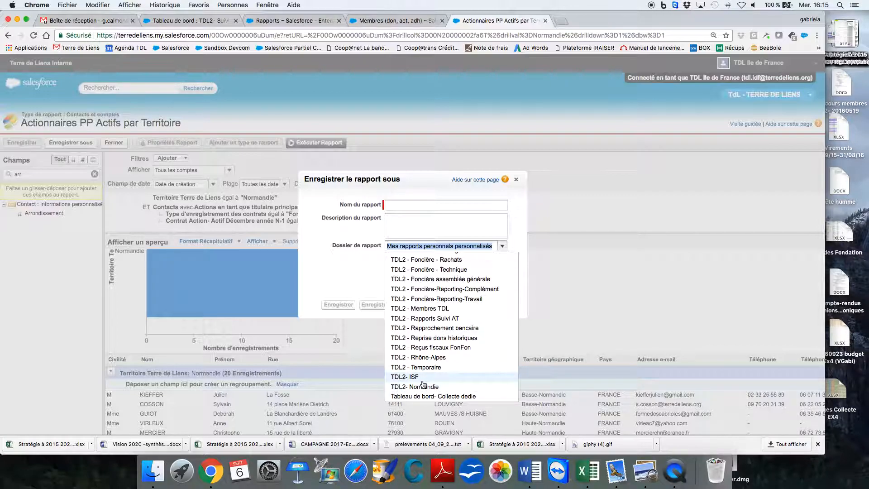
click(629, 211)
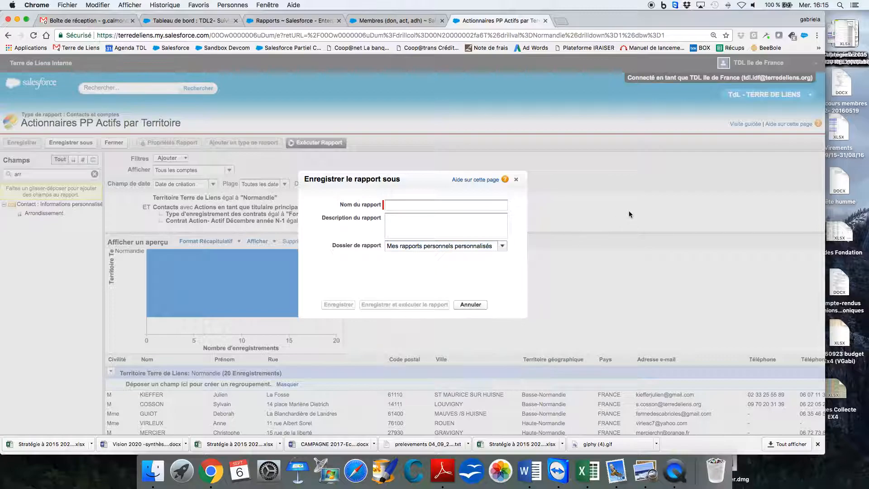
click(479, 301)
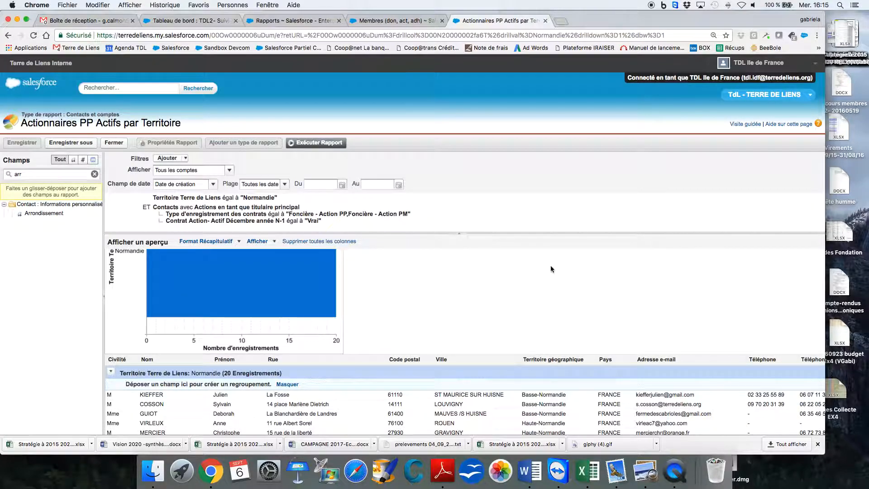